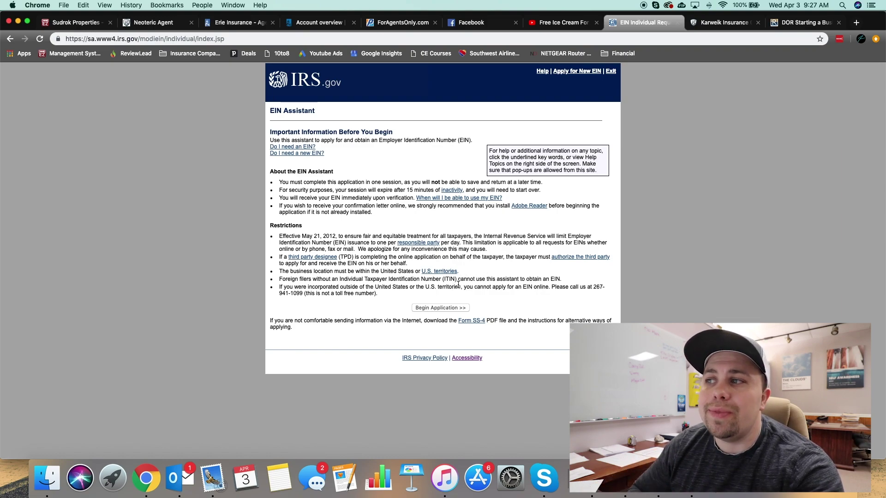
Step: Start a new EIN application session, acknowledging the authorized-use warning
{"action": "left_click", "coordinate": [452, 308]}
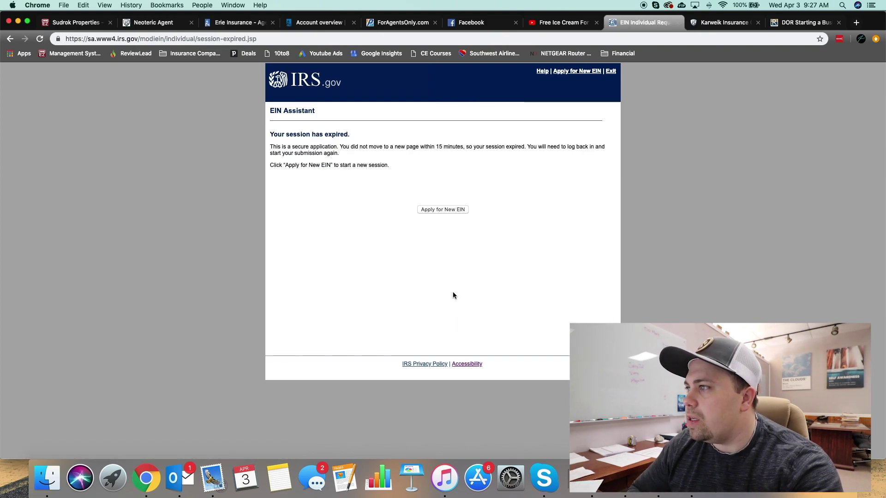
{"action": "left_click", "coordinate": [443, 210]}
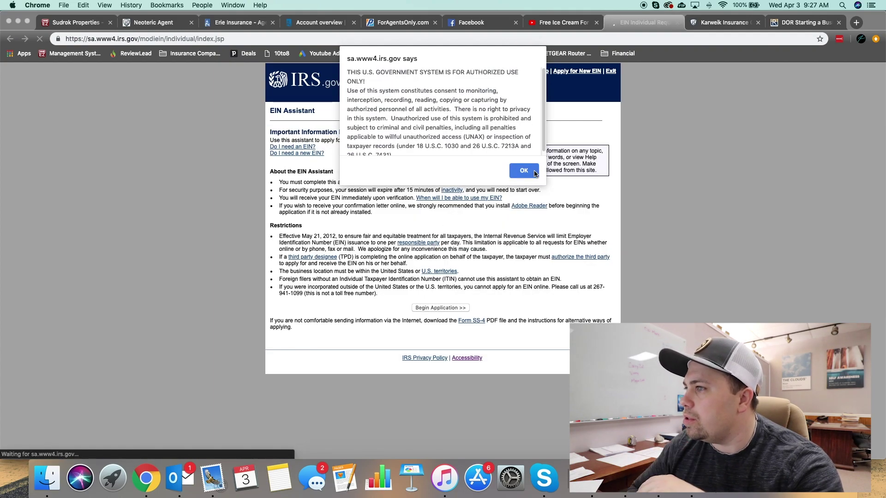
{"action": "left_click", "coordinate": [523, 170]}
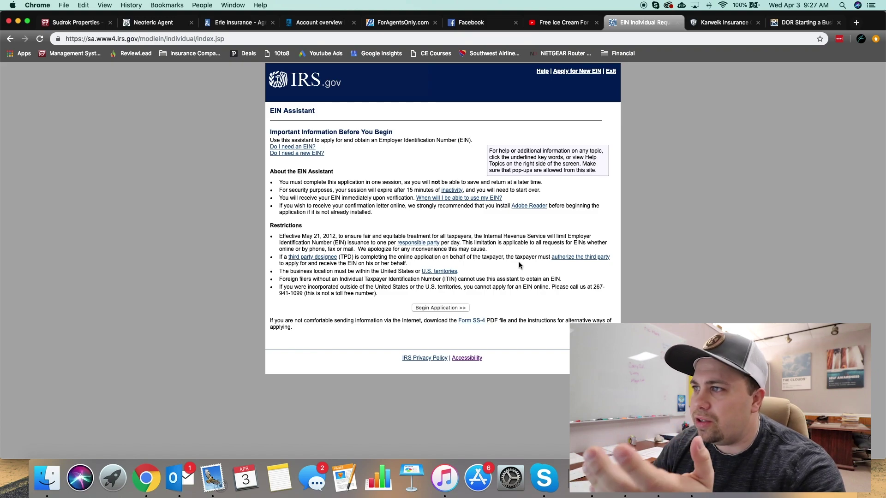
{"action": "left_click", "coordinate": [428, 308]}
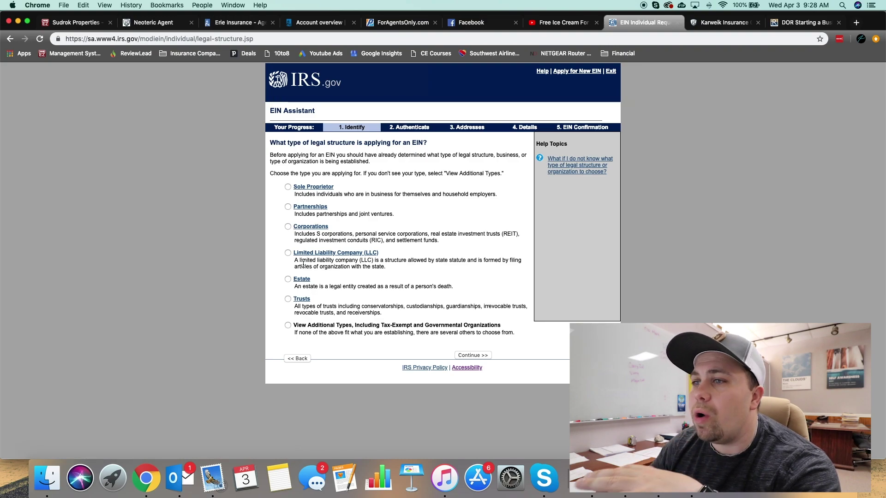
Step: Choose Limited Liability Company as the business structure and confirm the choice
{"action": "left_click", "coordinate": [463, 355]}
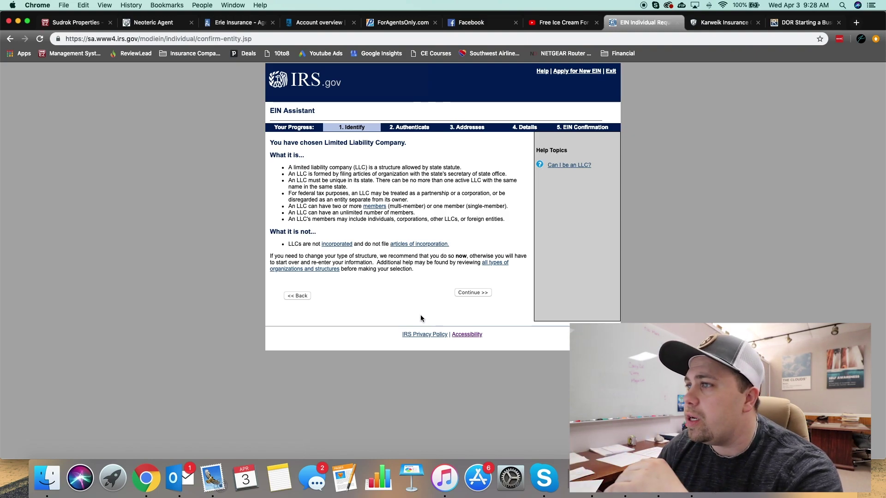
{"action": "left_click", "coordinate": [478, 294]}
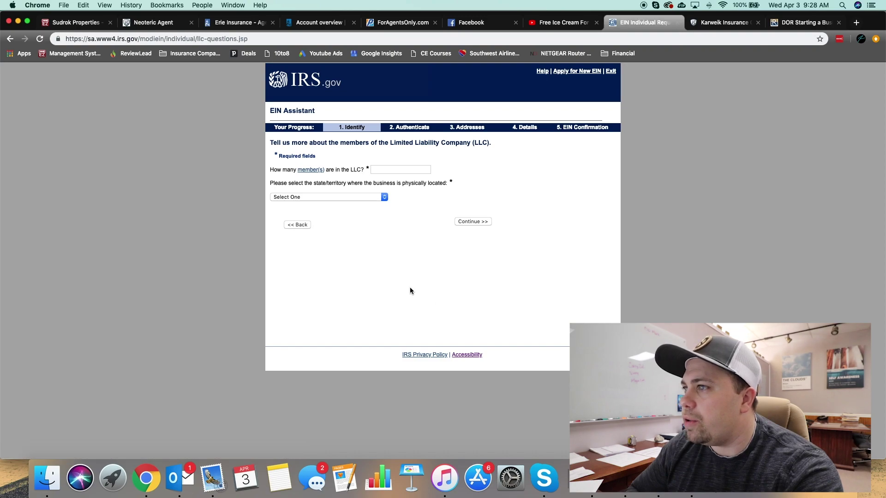
{"action": "left_click", "coordinate": [386, 170]}
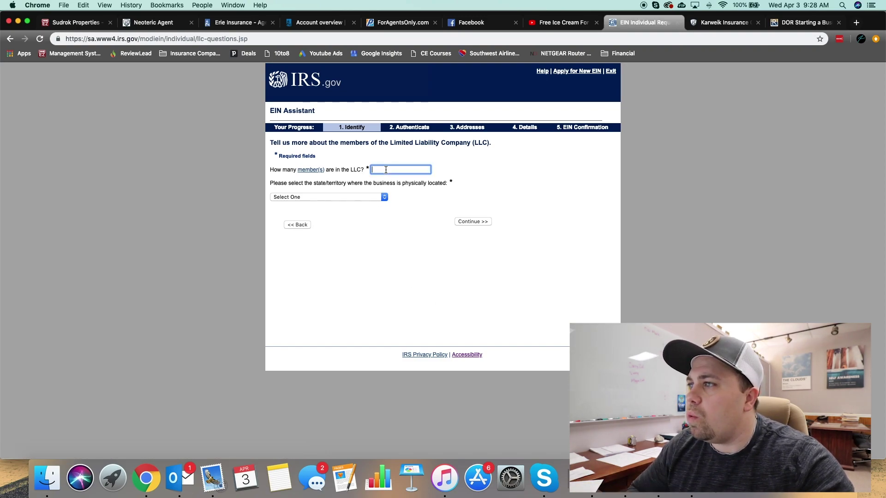
Step: Declare 1 member located in WISCONSIN, accept the single-member classification, and give Started a new business as the reason
{"action": "left_click", "coordinate": [368, 197]}
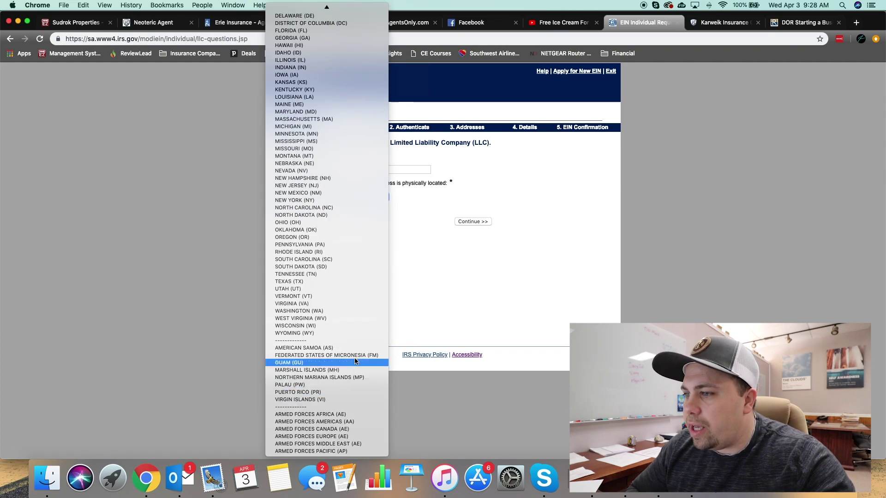
{"action": "left_click", "coordinate": [337, 325]}
{"action": "left_click", "coordinate": [468, 222]}
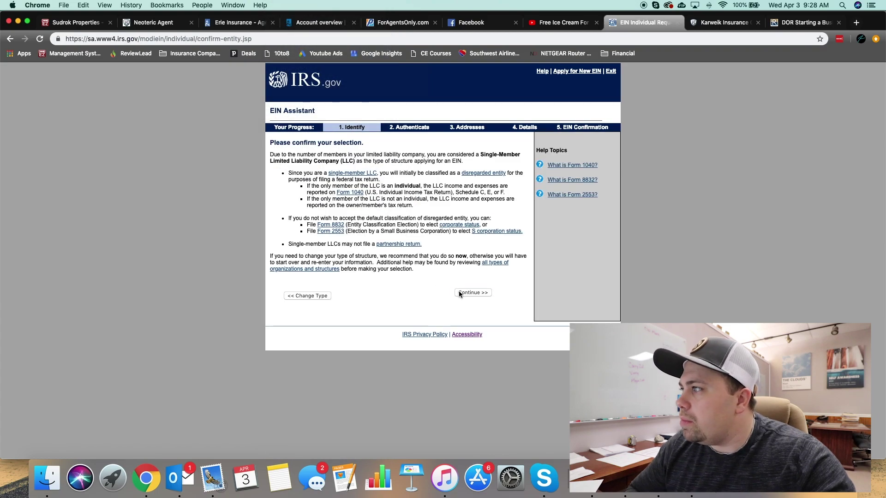
{"action": "left_click", "coordinate": [458, 291]}
{"action": "left_click", "coordinate": [288, 169]}
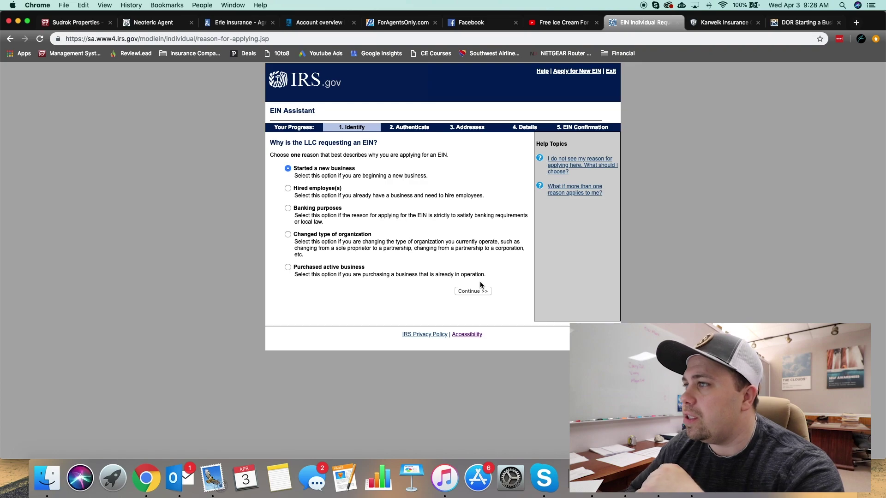
{"action": "left_click", "coordinate": [473, 291]}
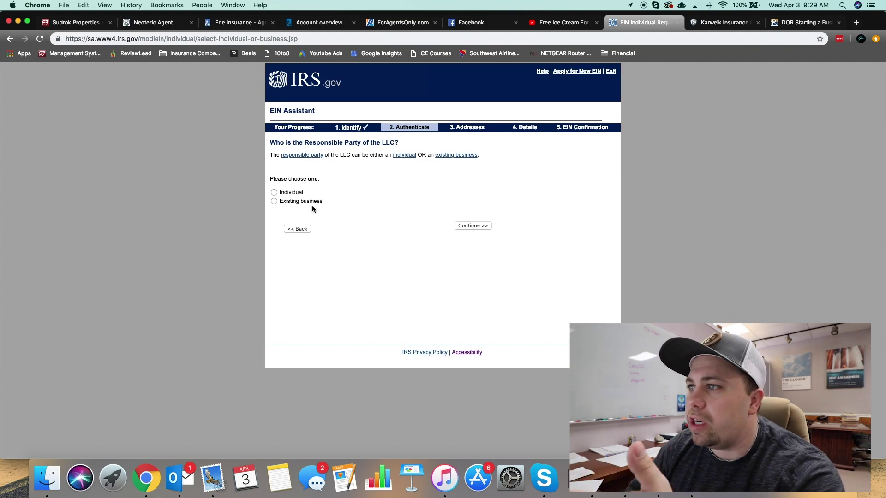
Step: Make an individual the responsible party and enter their first and last name
{"action": "left_click", "coordinate": [273, 193]}
{"action": "left_click", "coordinate": [480, 225]}
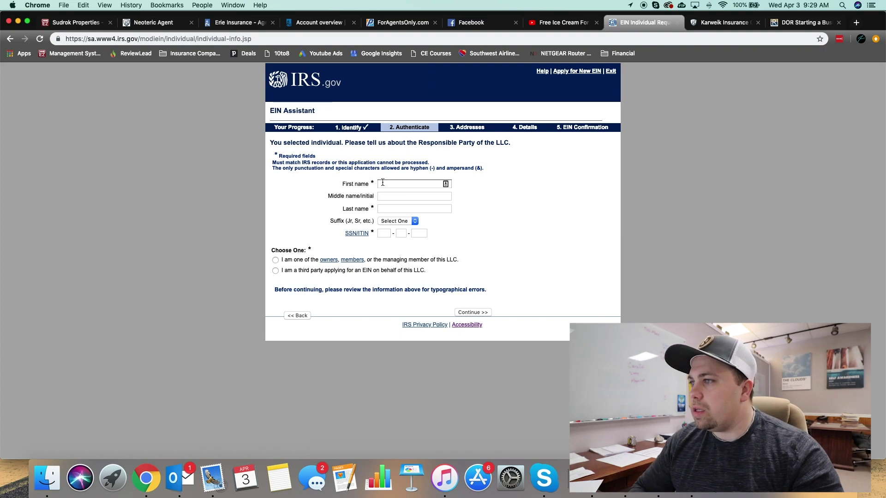
{"action": "left_click", "coordinate": [381, 183]}
{"action": "key", "text": "Tab"}
{"action": "key", "text": "Tab"}
{"action": "key", "text": "Tab"}
{"action": "key", "text": "Tab"}
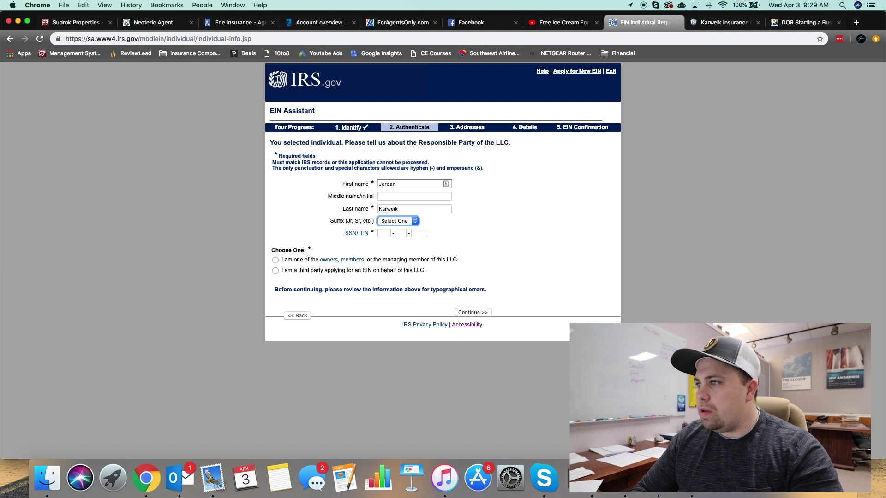
{"action": "key", "text": "Tab"}
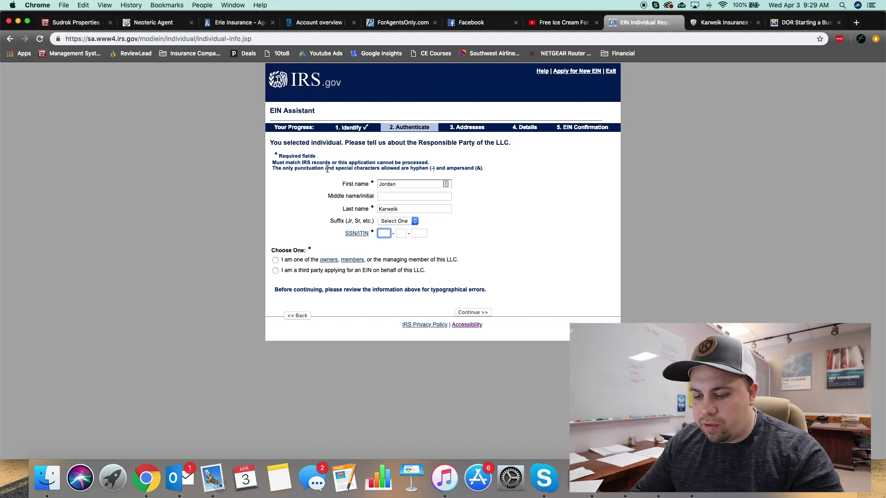
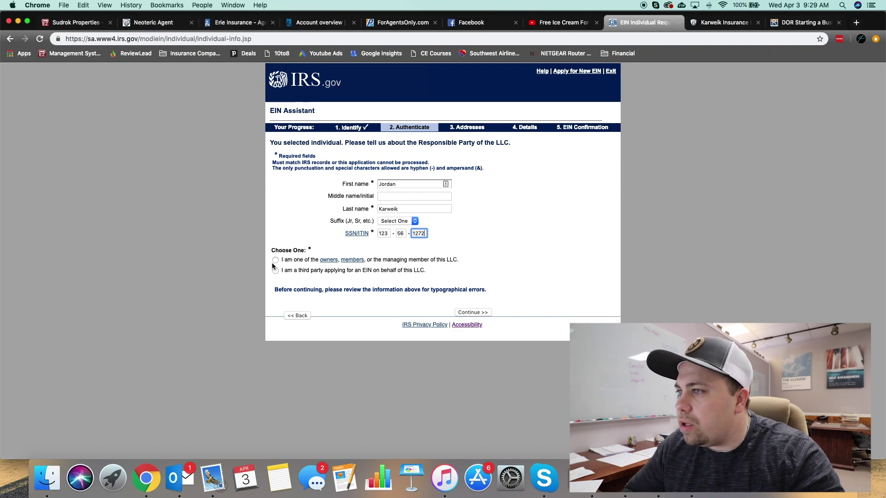
Step: Enter the responsible party's SSN, mark them as an owner/member, and submit the details
{"action": "left_click", "coordinate": [276, 260]}
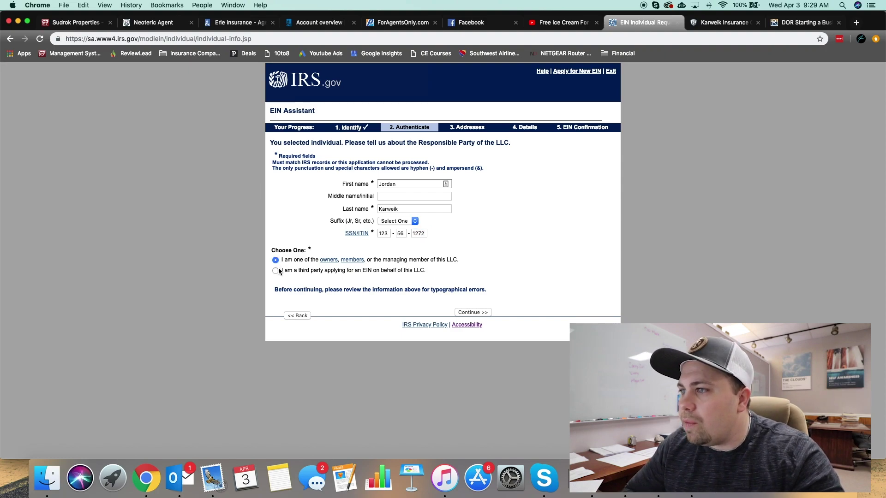
{"action": "left_click", "coordinate": [466, 315]}
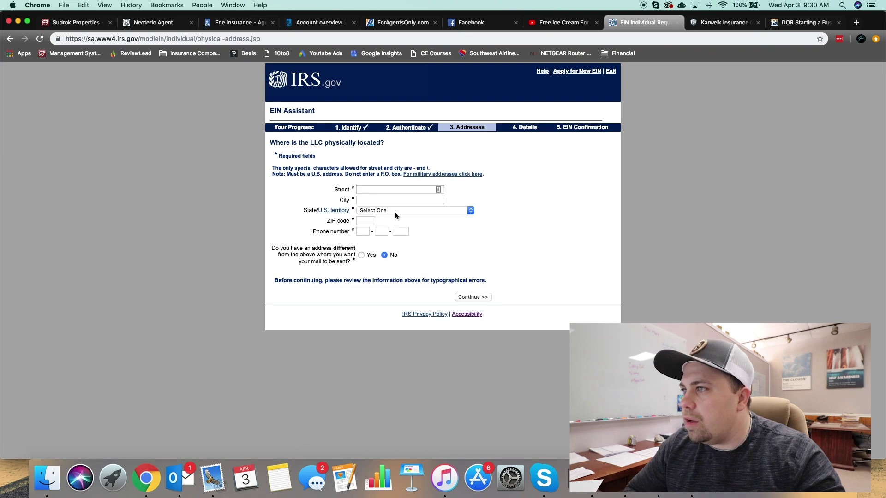
{"action": "left_click", "coordinate": [385, 189]}
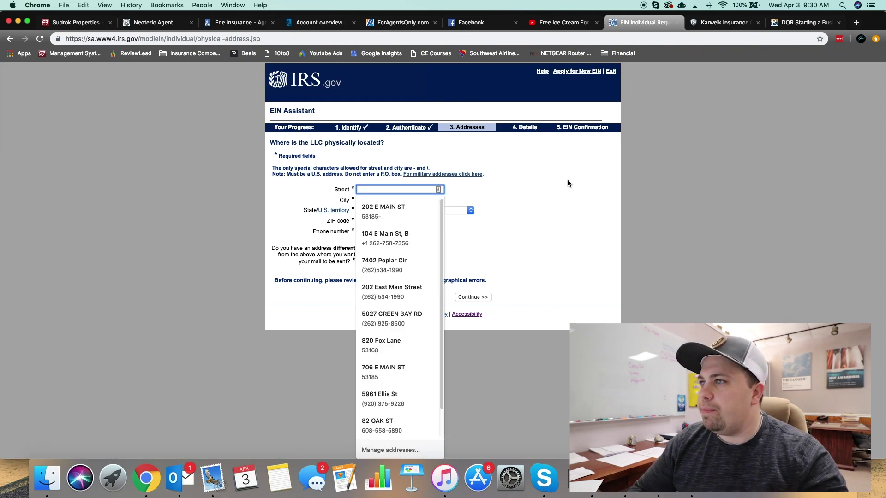
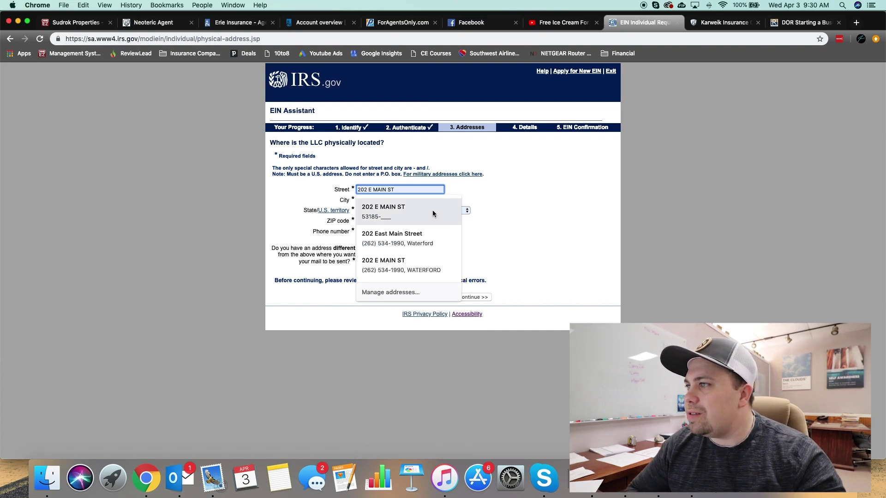
Step: Fill the LLC's Wisconsin street, city, ZIP and phone from a saved autofill address and submit
{"action": "left_click", "coordinate": [433, 210]}
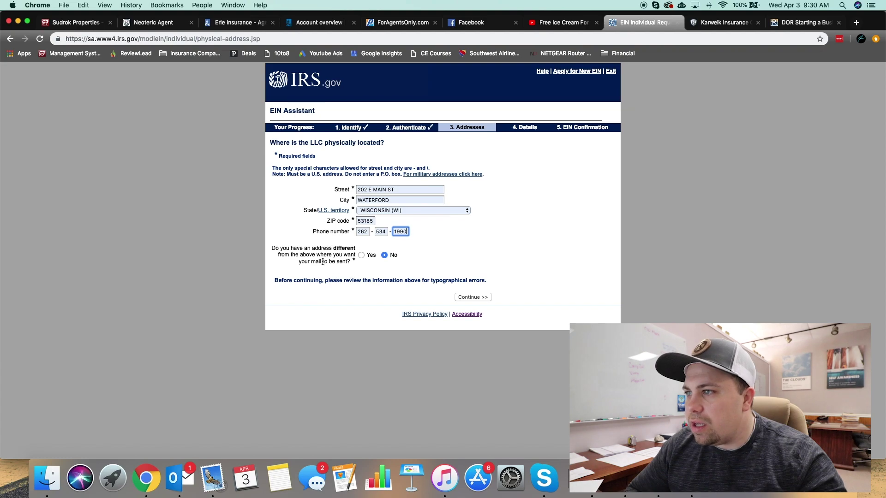
{"action": "left_click", "coordinate": [462, 296]}
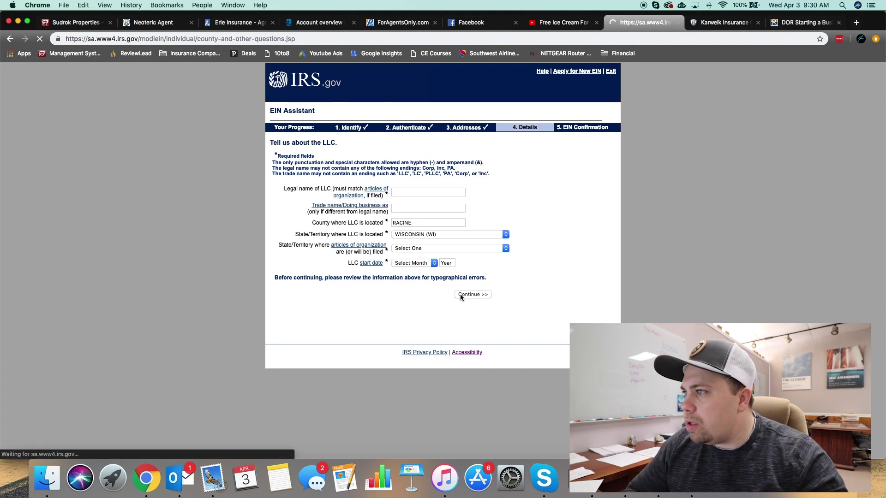
Step: Enter legal name 'Jordan's Ice Cream' with an April 2019 start date and submit the LLC details
{"action": "left_click", "coordinate": [405, 194]}
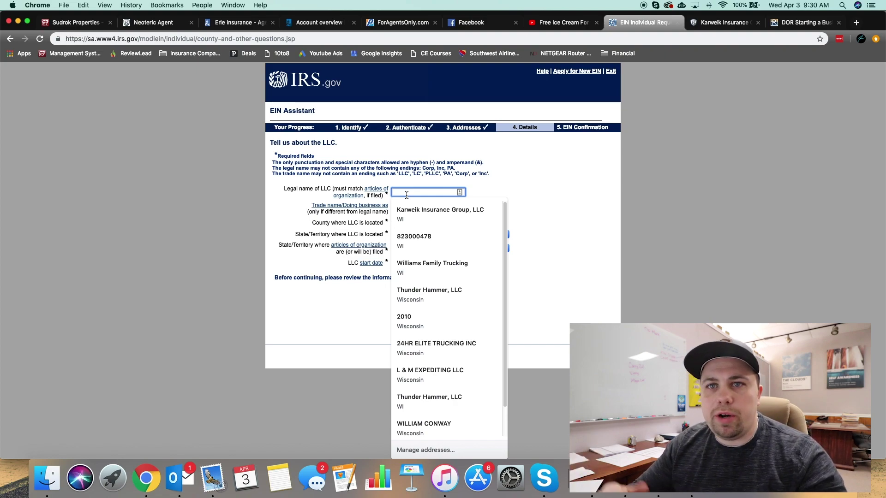
{"action": "left_click", "coordinate": [539, 188]}
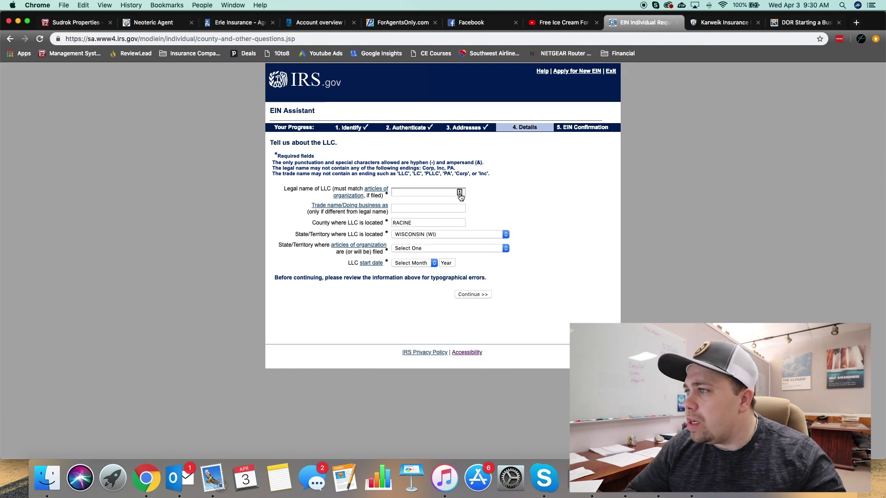
{"action": "left_click", "coordinate": [404, 196]}
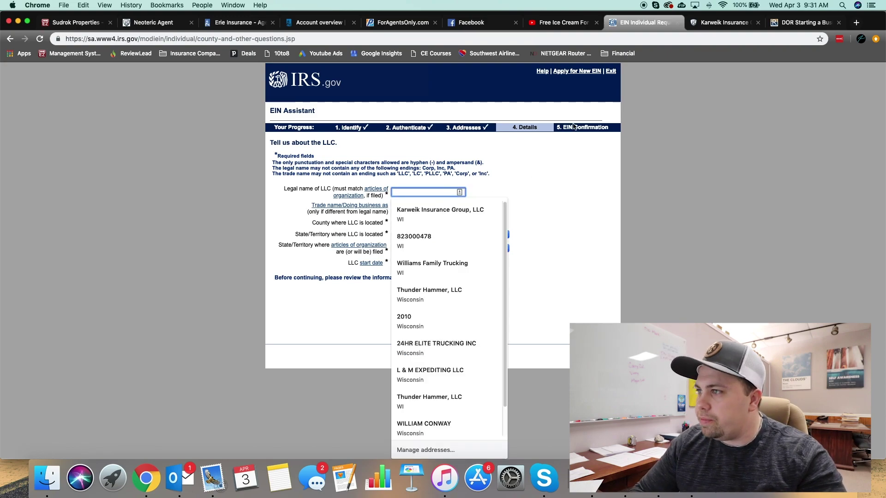
{"action": "type", "text": "Jordan"}
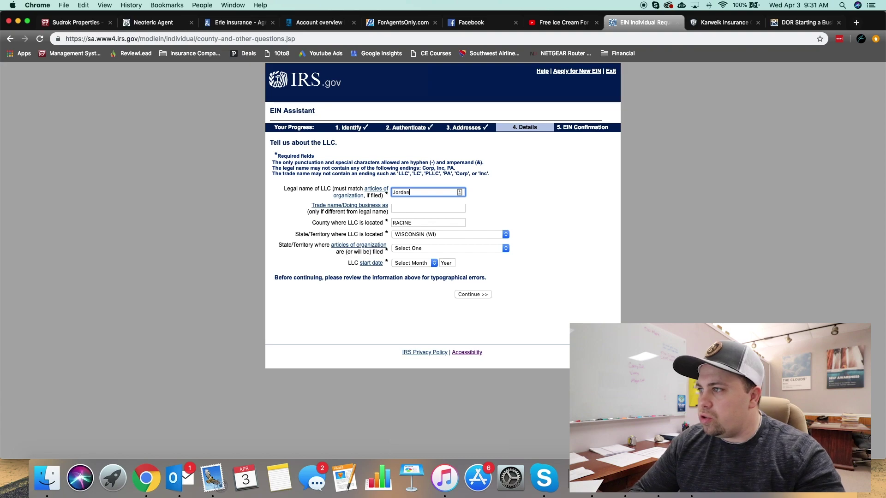
{"action": "type", "text": "'s Ice Cream"}
{"action": "left_click", "coordinate": [427, 262]}
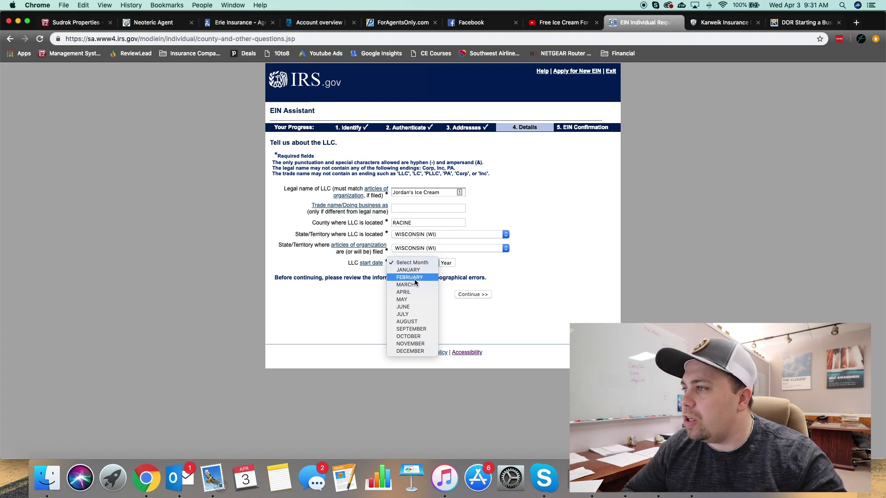
{"action": "left_click", "coordinate": [407, 292]}
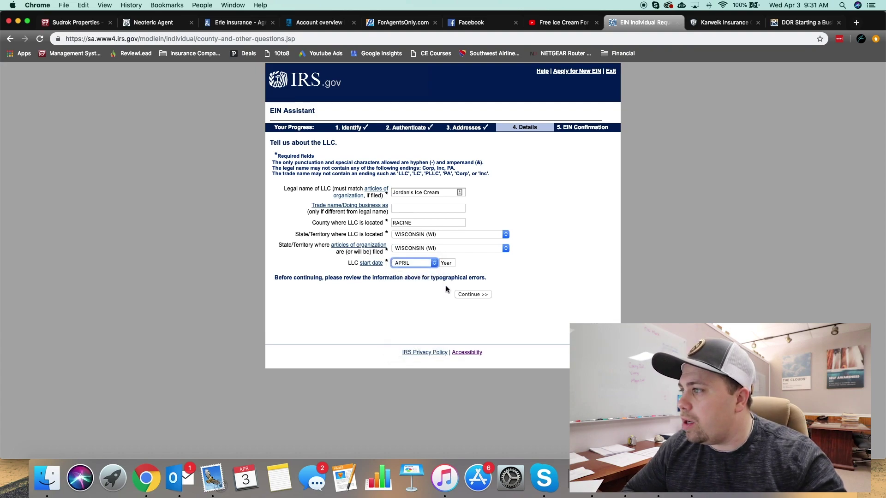
{"action": "left_click", "coordinate": [448, 263]}
{"action": "type", "text": "2019"}
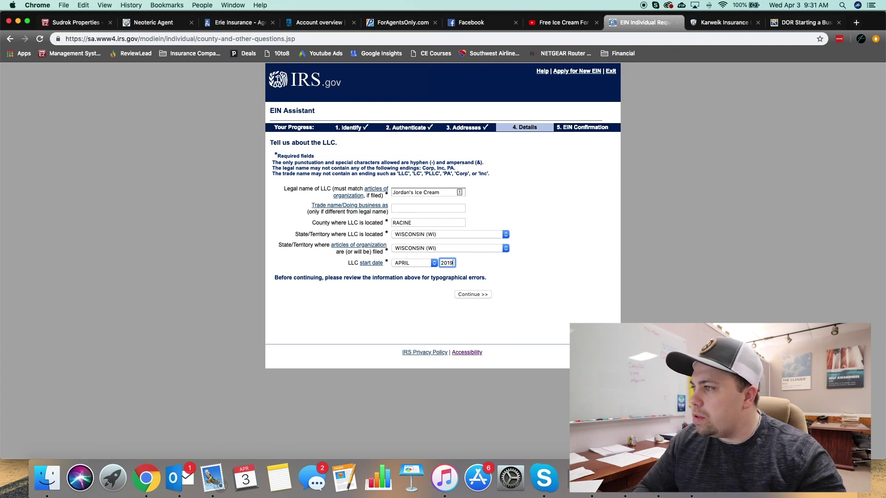
{"action": "key", "text": "Return"}
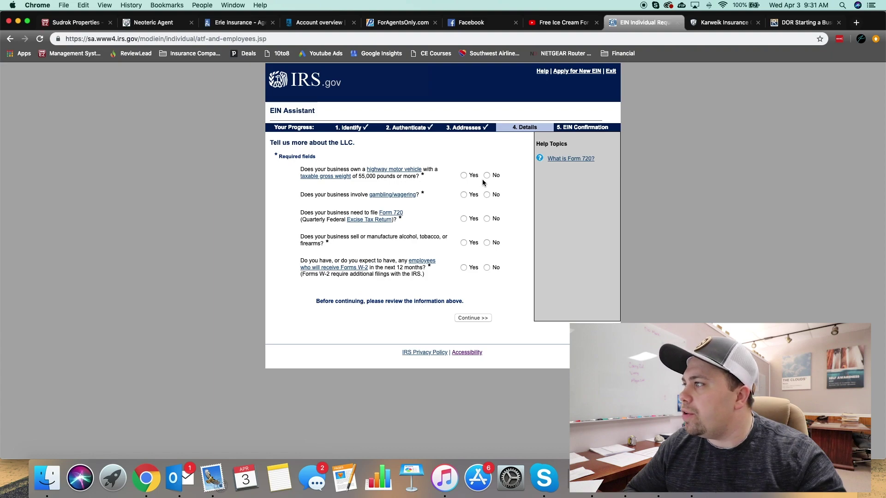
Step: Answer No to the heavy vehicle, Form 720 and W-2 employee questions, checking the Form 720 help, and submit
{"action": "left_click", "coordinate": [487, 175]}
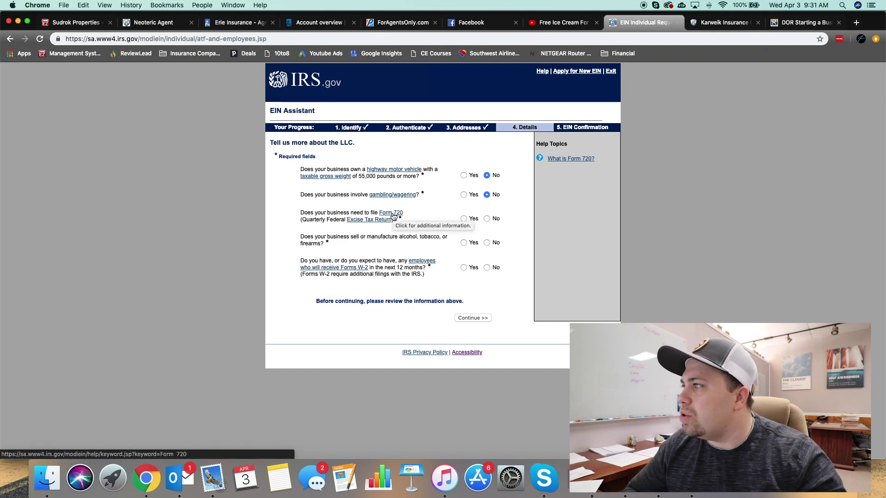
{"action": "left_click", "coordinate": [394, 215]}
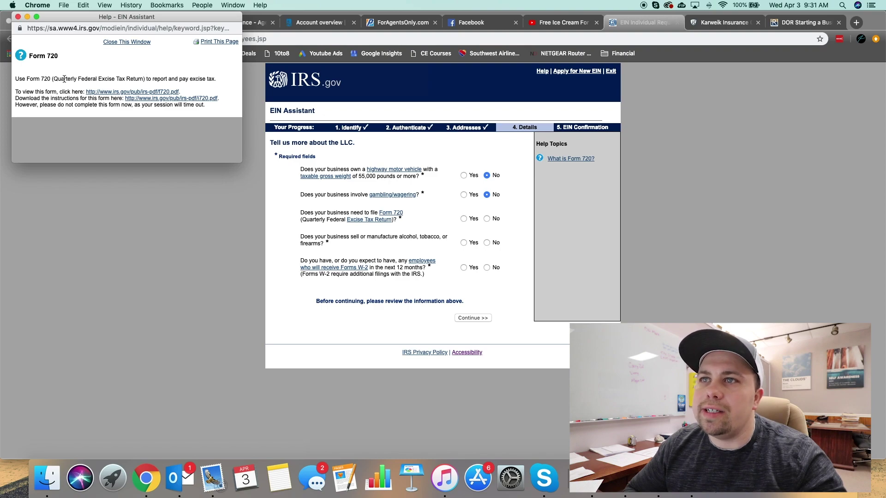
{"action": "left_click", "coordinate": [18, 17]}
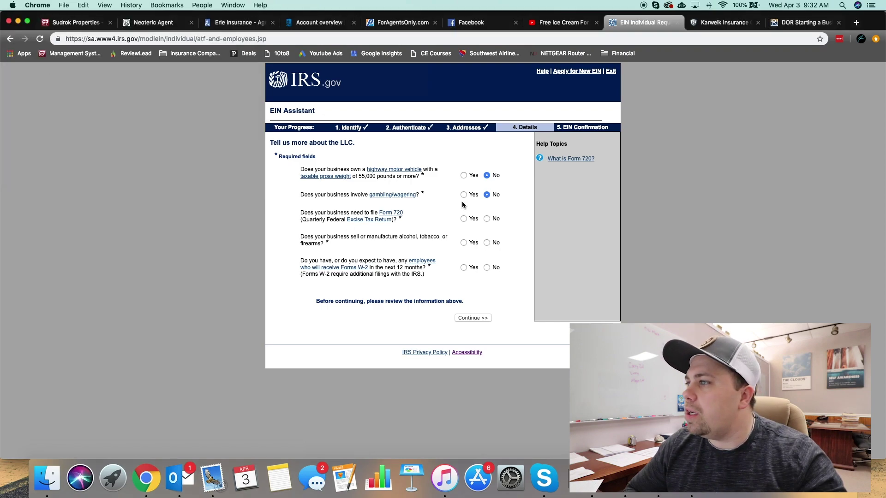
{"action": "left_click", "coordinate": [487, 219]}
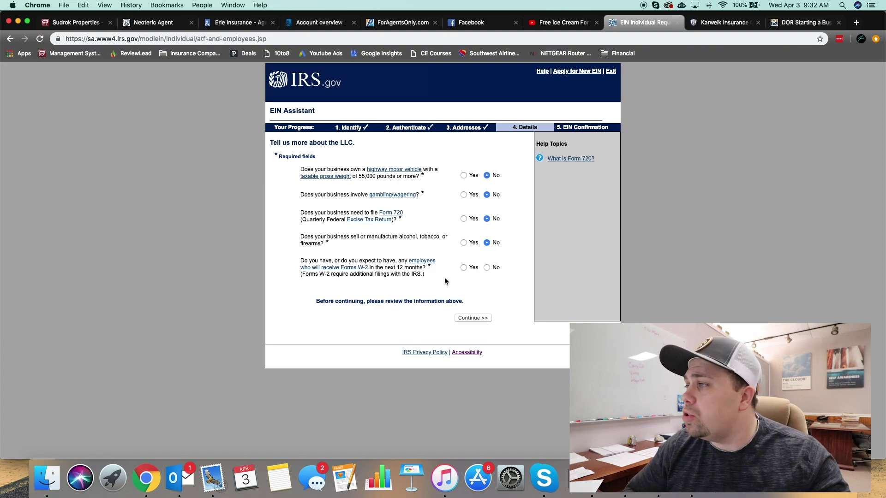
{"action": "left_click", "coordinate": [487, 267]}
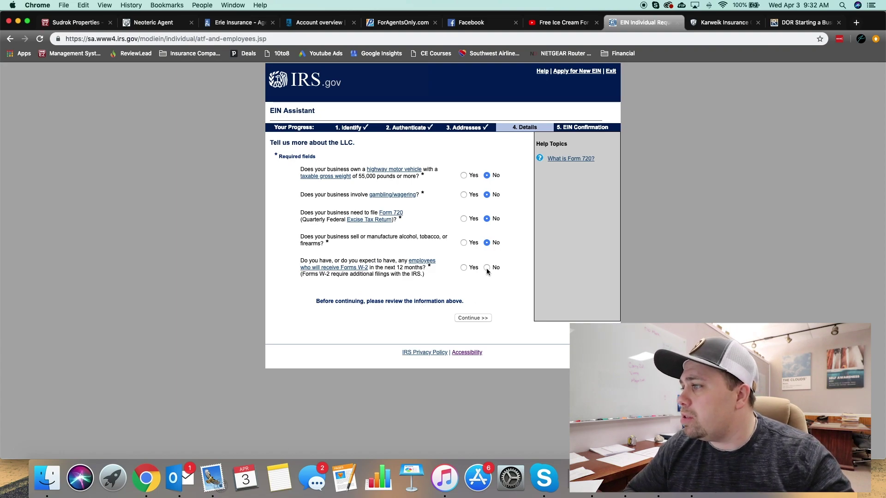
{"action": "left_click", "coordinate": [467, 319]}
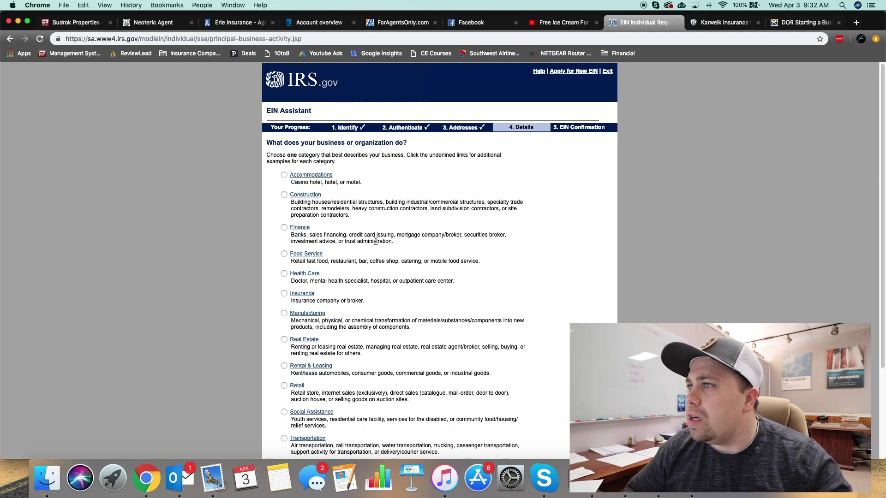
Step: Classify the business as Food Service with Ice cream shop as the primary activity
{"action": "scroll", "coordinate": [446, 206], "scroll_direction": "down", "scroll_amount": 1}
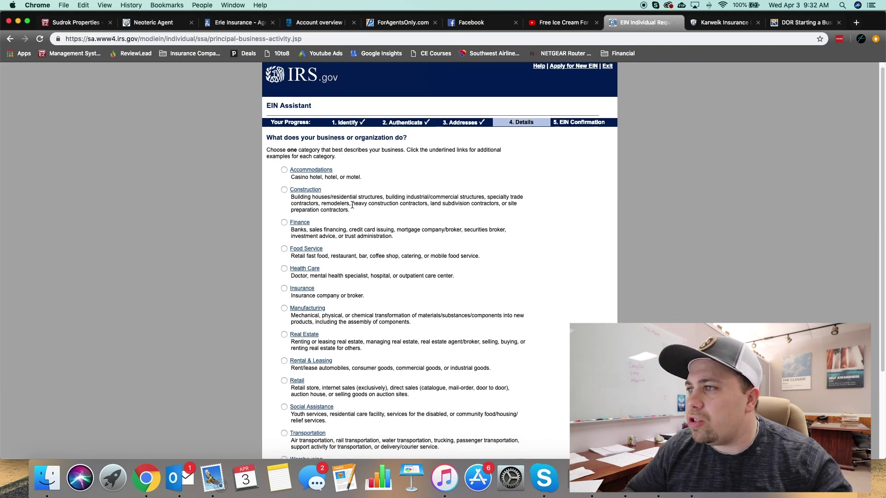
{"action": "scroll", "coordinate": [355, 200], "scroll_direction": "down", "scroll_amount": 2}
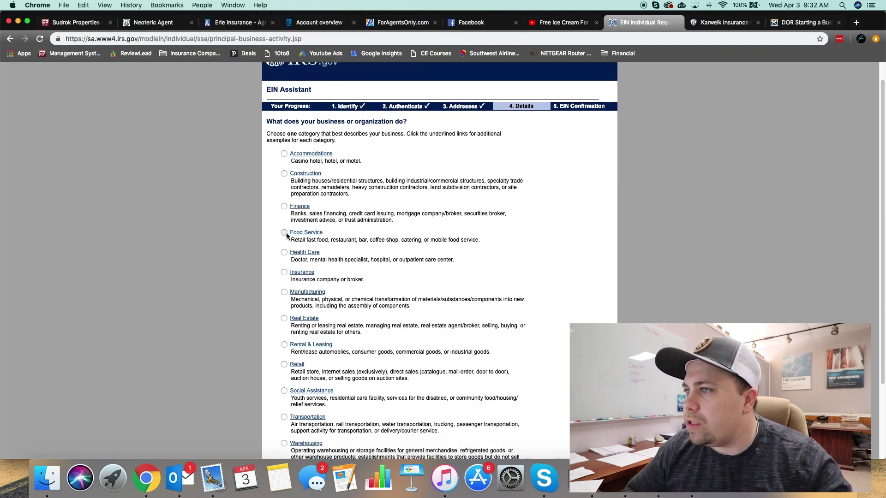
{"action": "scroll", "coordinate": [461, 258], "scroll_direction": "down", "scroll_amount": 5}
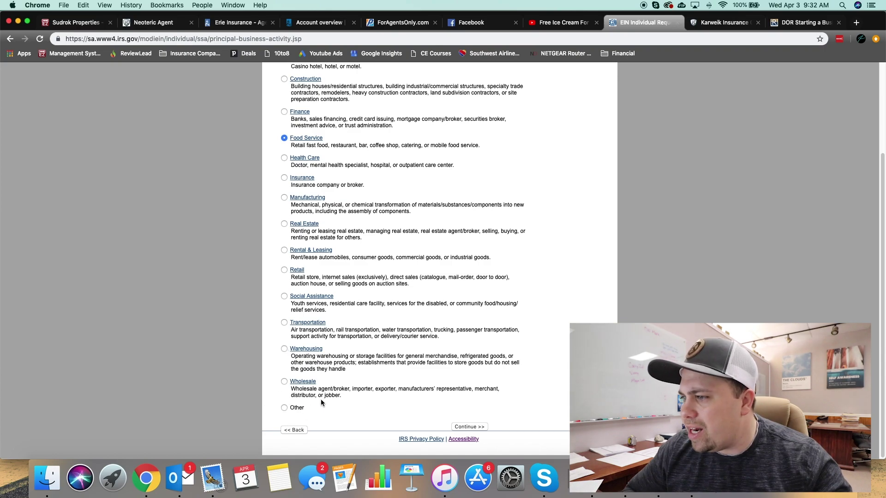
{"action": "left_click", "coordinate": [471, 427]}
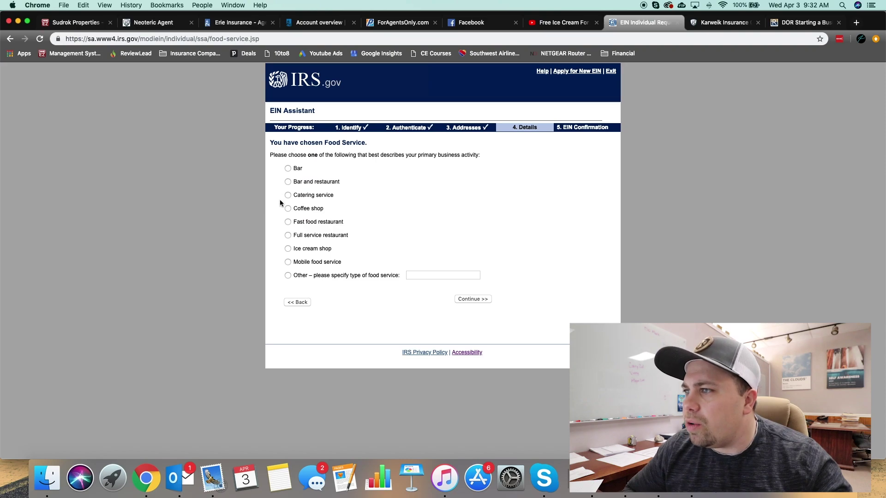
{"action": "left_click", "coordinate": [287, 249]}
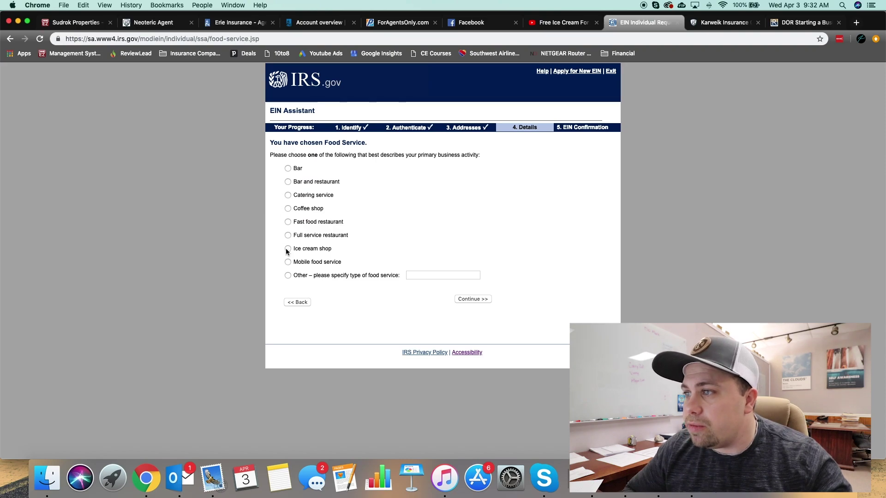
{"action": "left_click", "coordinate": [468, 300]}
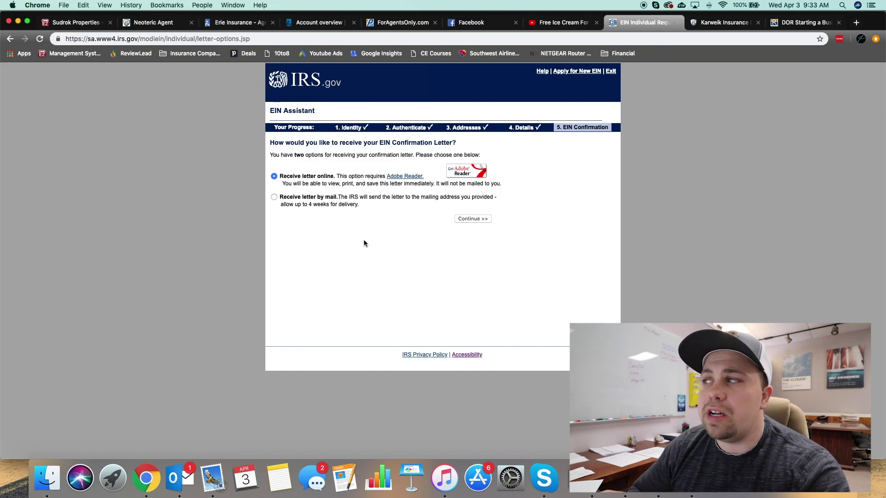
Step: Switch to the Wisconsin DOR Starting a Business tab
{"action": "left_click", "coordinate": [805, 24]}
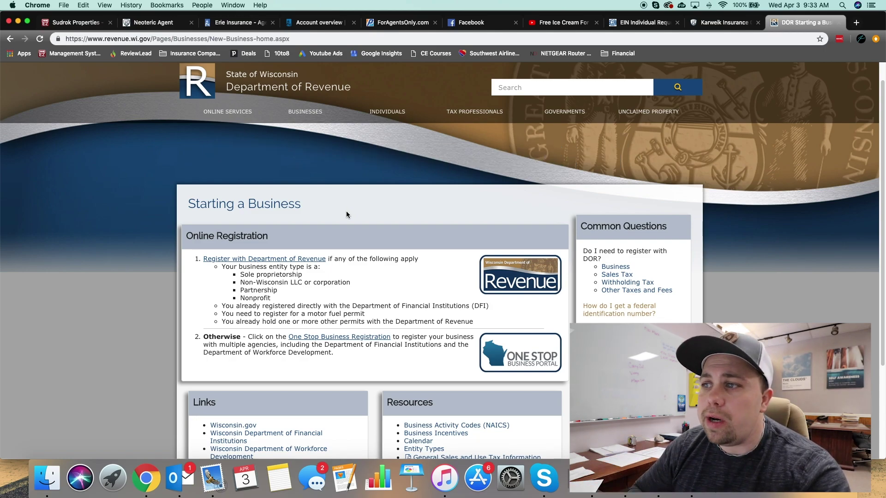
Step: Follow the 'Register with Department of Revenue' link to the Business Tax Registration form
{"action": "scroll", "coordinate": [427, 264], "scroll_direction": "down", "scroll_amount": 1}
{"action": "scroll", "coordinate": [427, 264], "scroll_direction": "down", "scroll_amount": 3}
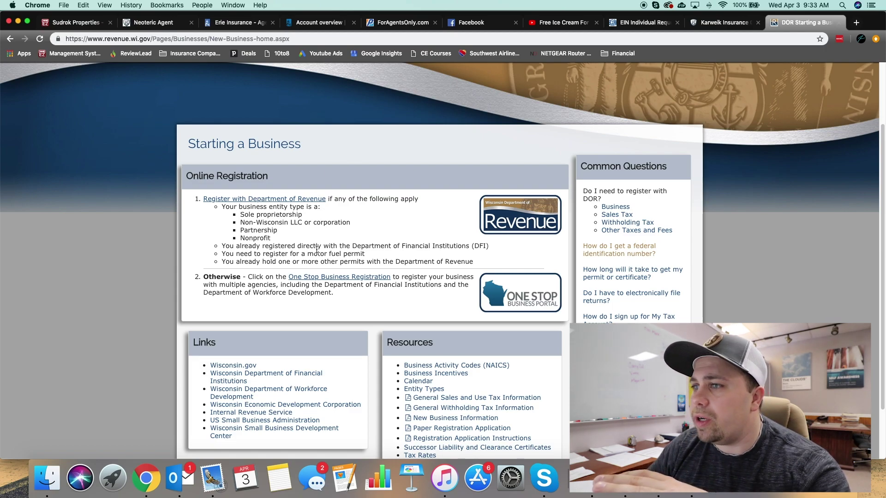
{"action": "left_click", "coordinate": [314, 199]}
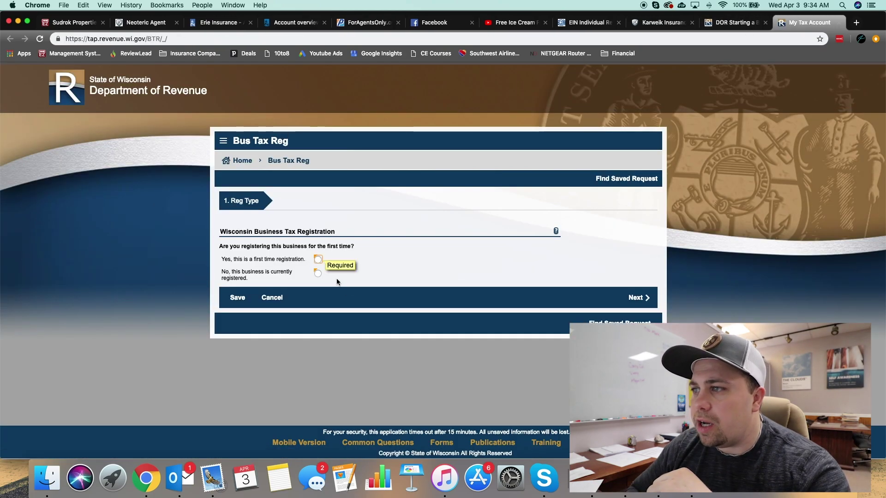
Step: Mark this as a first-time registration and confirm Limited Liability Company as the business type
{"action": "left_click", "coordinate": [318, 259]}
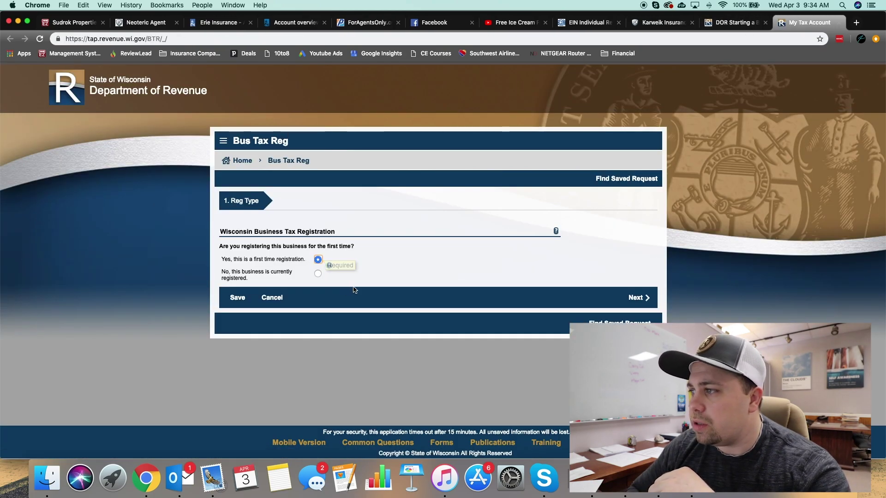
{"action": "left_click", "coordinate": [636, 298]}
{"action": "left_click", "coordinate": [315, 253]}
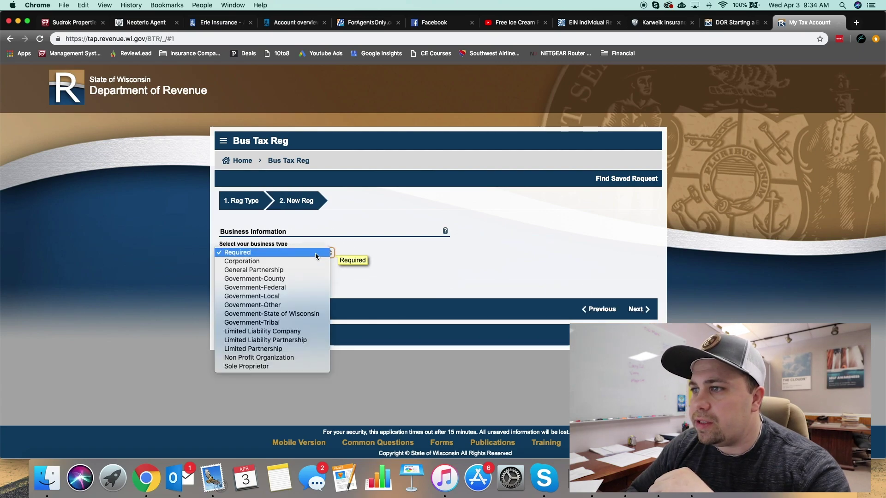
{"action": "left_click", "coordinate": [305, 331]}
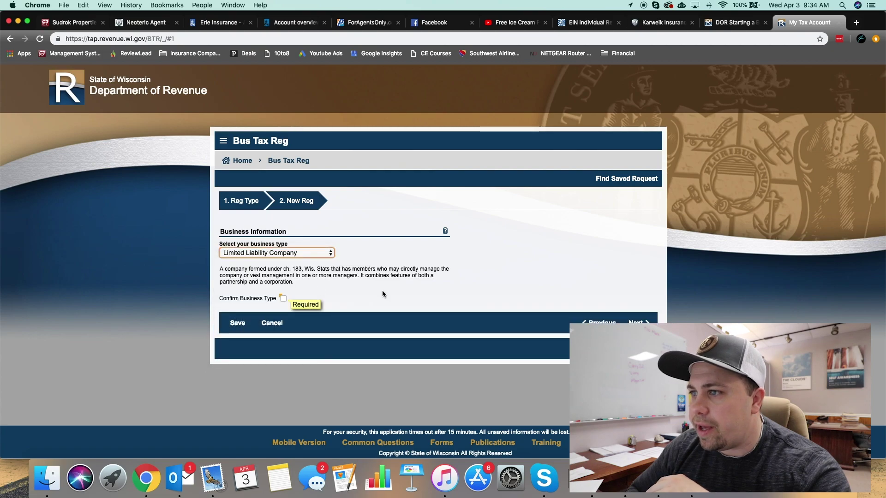
{"action": "left_click", "coordinate": [281, 298]}
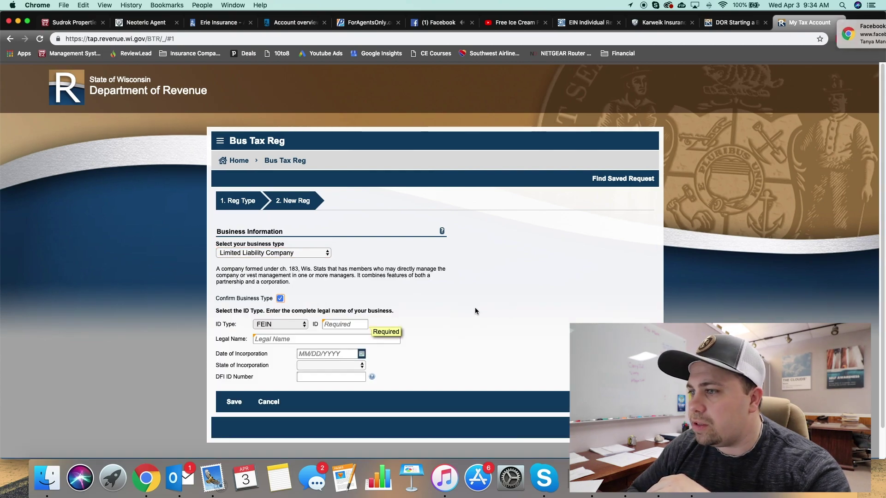
{"action": "scroll", "coordinate": [413, 306], "scroll_direction": "down", "scroll_amount": 1}
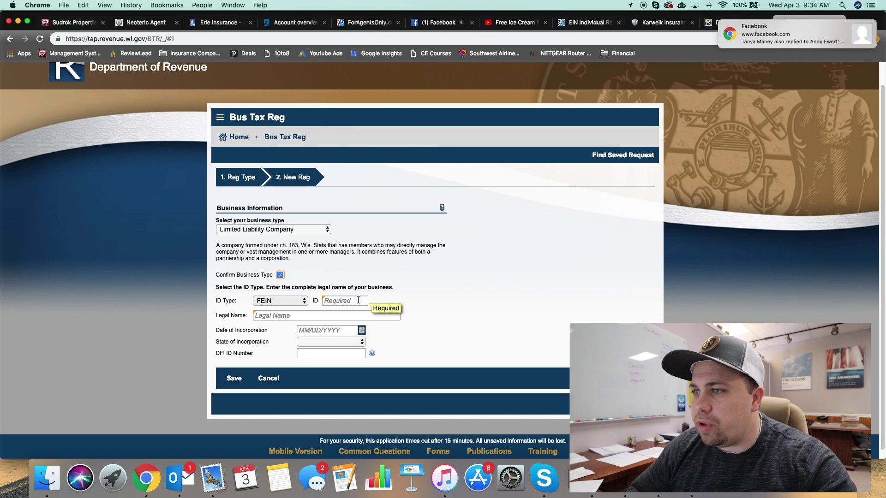
{"action": "left_click", "coordinate": [333, 301]}
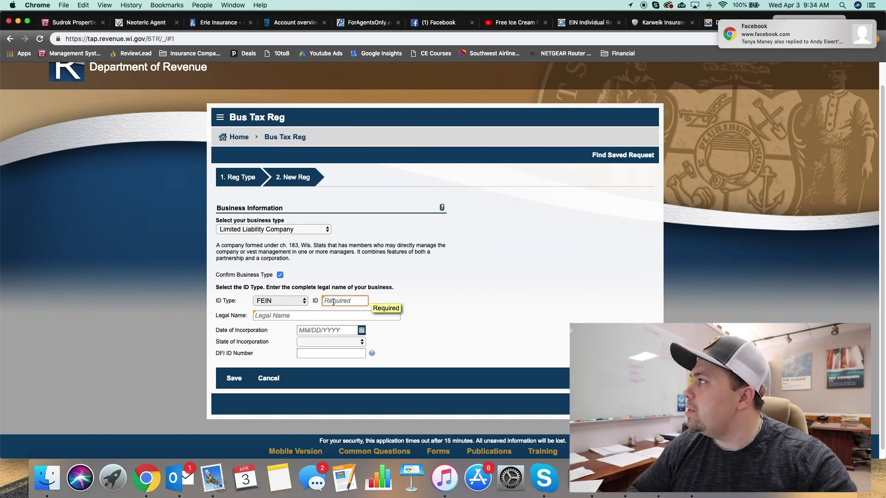